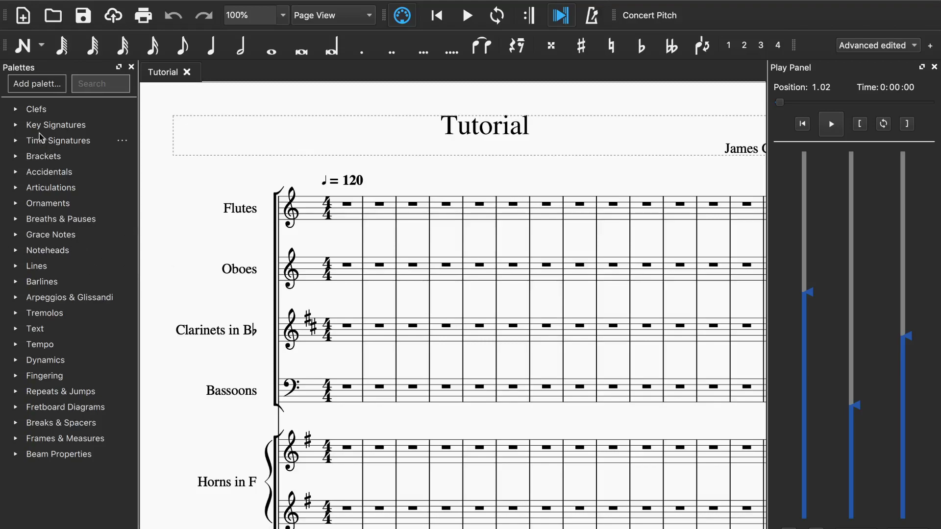
# Step: Examine the available clefs in the Clefs palette and compare them with the clefs on the score's instrument staves
pyautogui.click(16, 111)
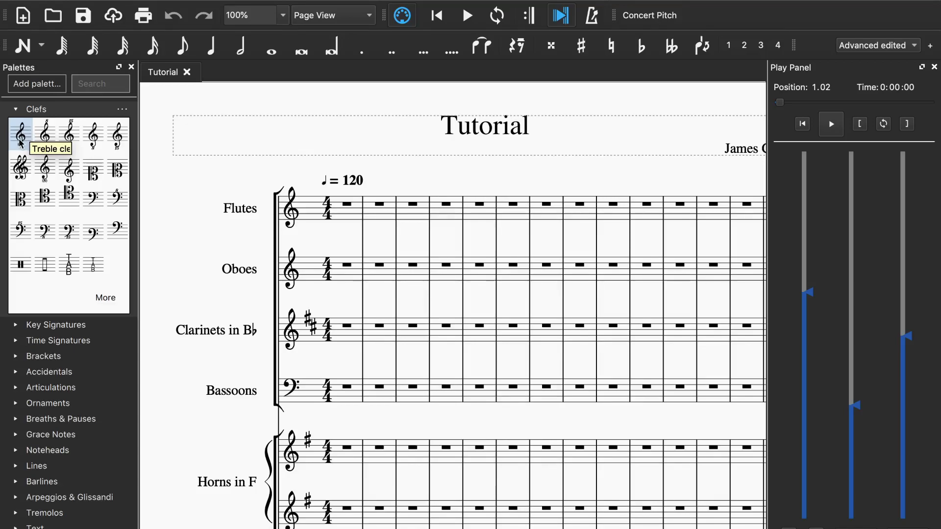
pyautogui.scroll(-5, 225, 313)
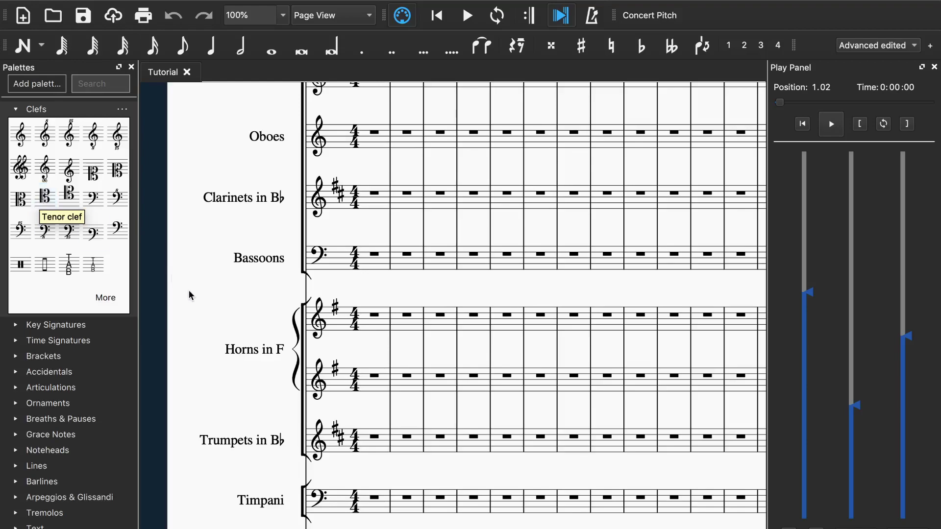
pyautogui.scroll(-10, 272, 355)
pyautogui.scroll(10, 223, 335)
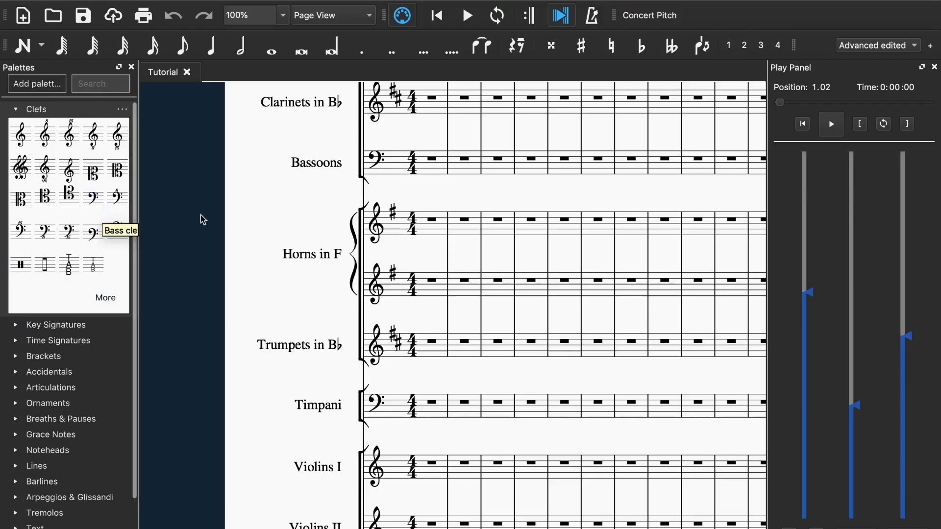
pyautogui.scroll(5, 201, 215)
pyautogui.scroll(-5, 292, 401)
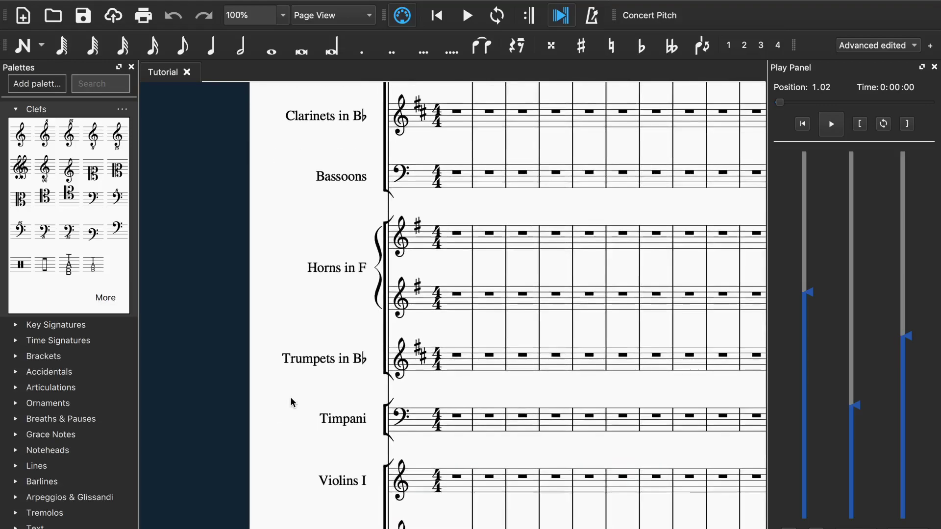
pyautogui.scroll(3, 316, 389)
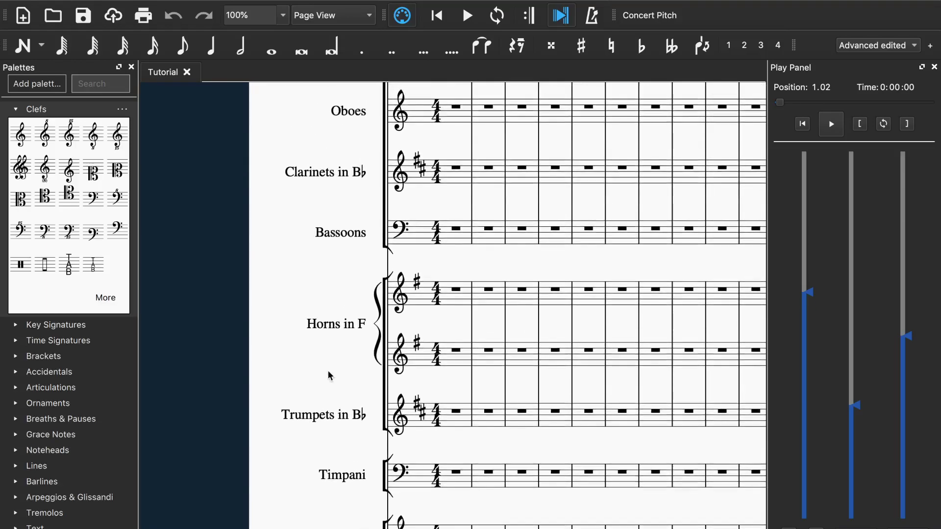
pyautogui.scroll(-5, 337, 327)
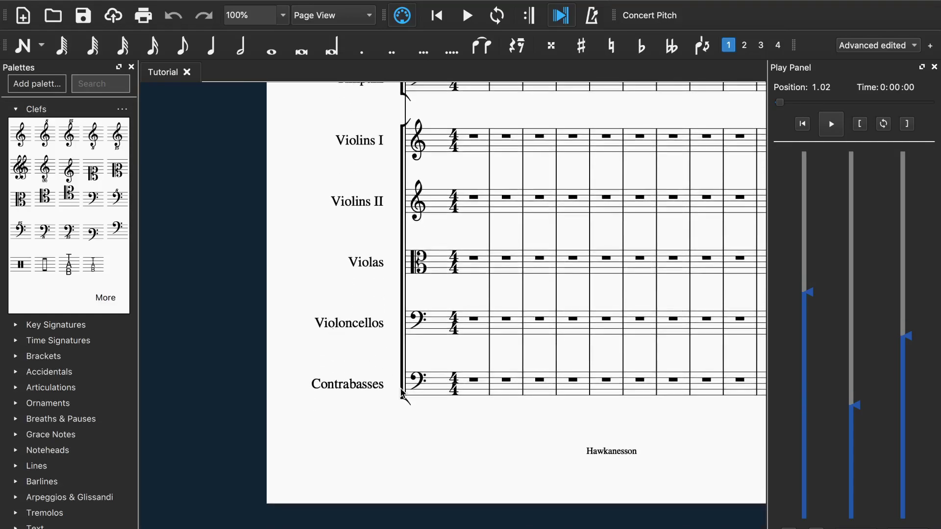
pyautogui.click(418, 321)
pyautogui.hscroll(3, 357, 299)
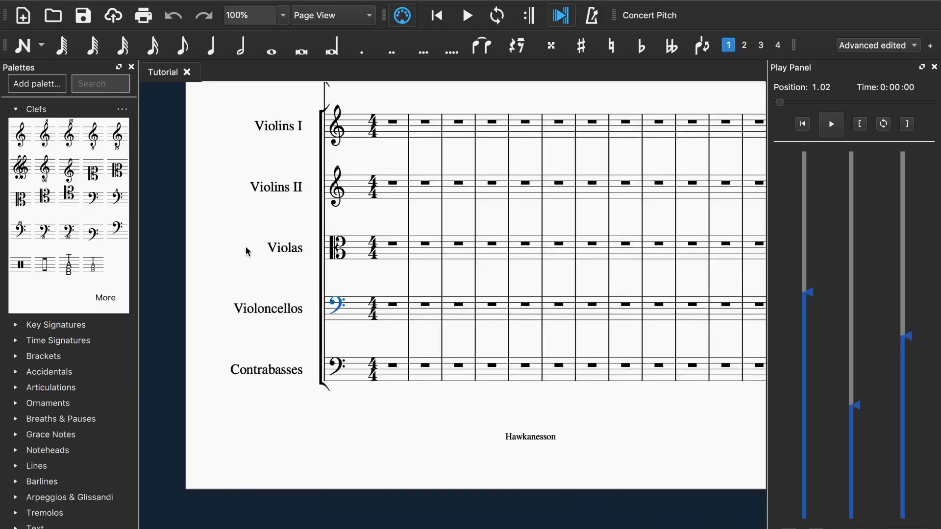
# Step: Look over the key signatures offered in the Key Signatures palette
pyautogui.click(14, 111)
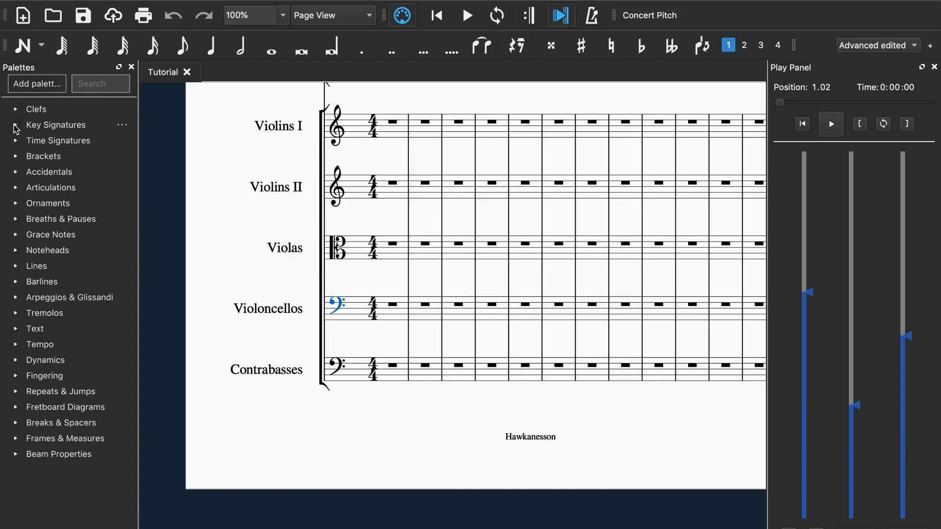
pyautogui.click(17, 125)
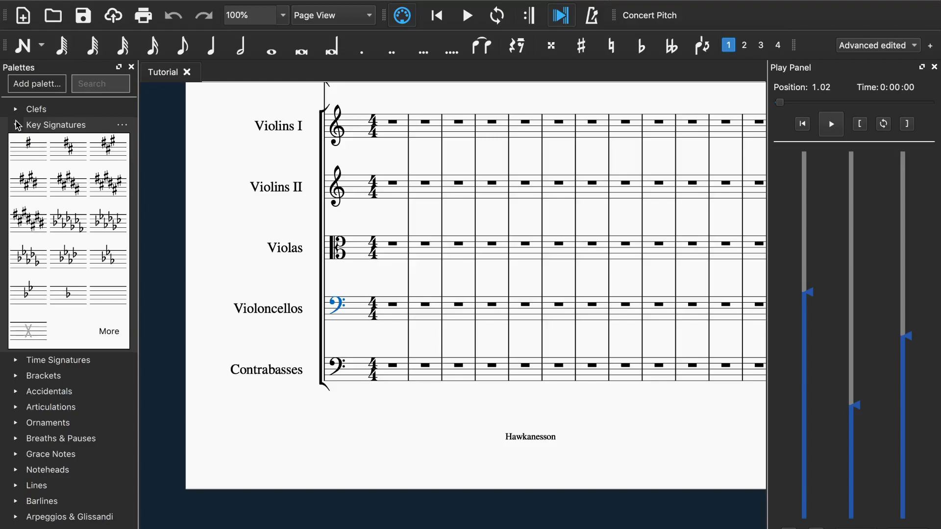
pyautogui.click(17, 125)
# Step: Apply a 2/4 time signature to the first measure of the score, and replace it with 4/4
pyautogui.click(17, 141)
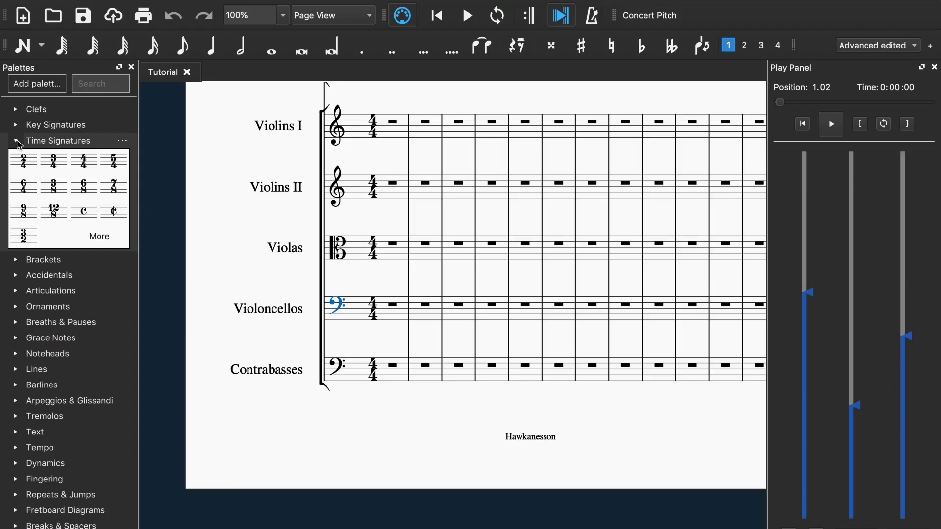
pyautogui.moveTo(23, 161)
pyautogui.mouseDown()
pyautogui.moveTo(343, 218)
pyautogui.moveTo(375, 204)
pyautogui.moveTo(358, 192)
pyautogui.mouseUp()
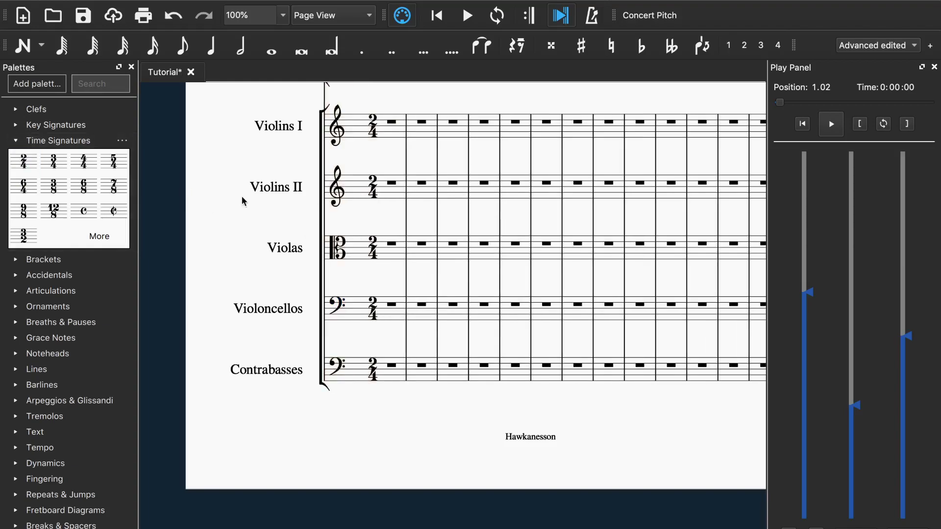
pyautogui.click(78, 162)
pyautogui.moveTo(78, 162); pyautogui.dragTo(360, 193)
pyautogui.click(360, 192)
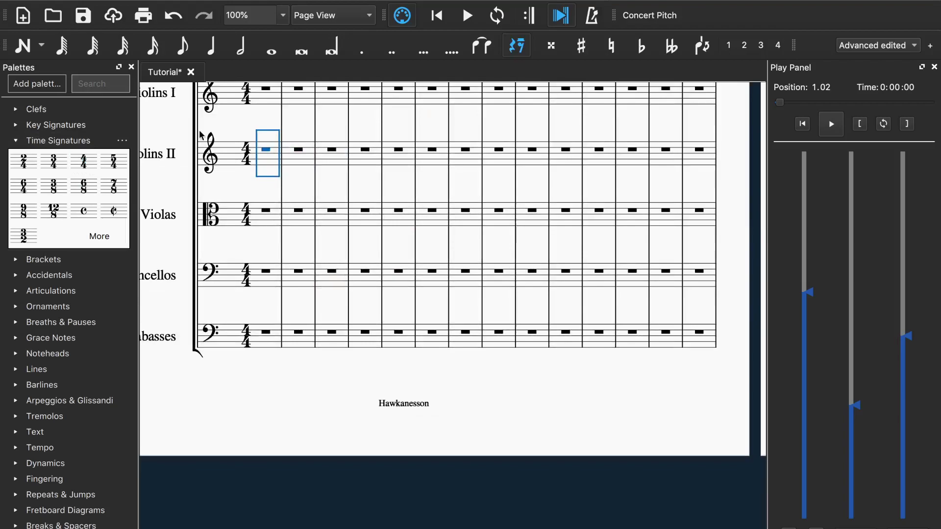
pyautogui.scroll(5, 275, 259)
pyautogui.hscroll(-5, 274, 259)
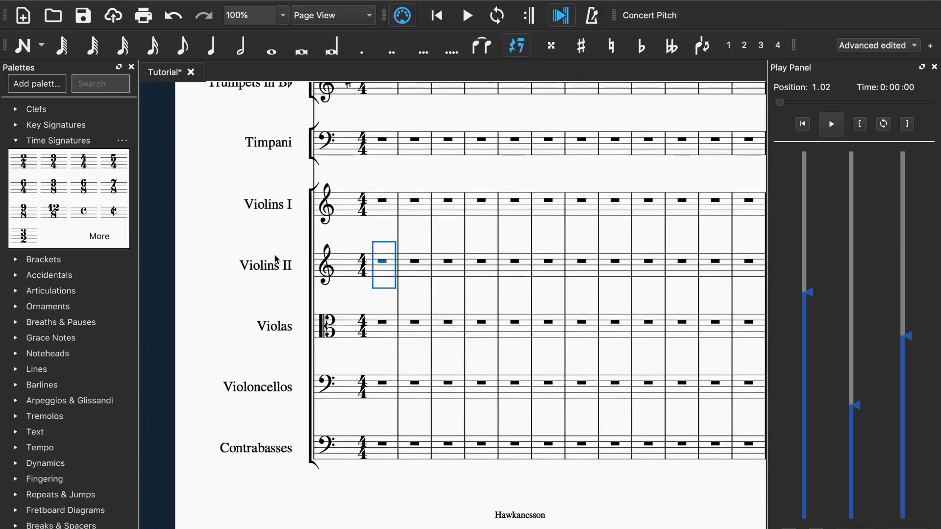
# Step: Start a new score with the title Tutorial, keeping the prefilled composer and copyright details
pyautogui.click(23, 15)
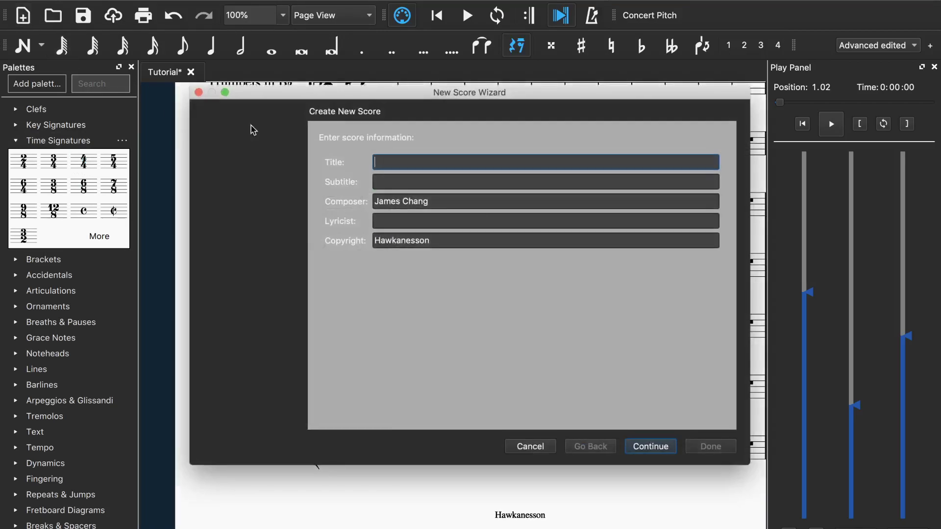
pyautogui.write('Tutorial')
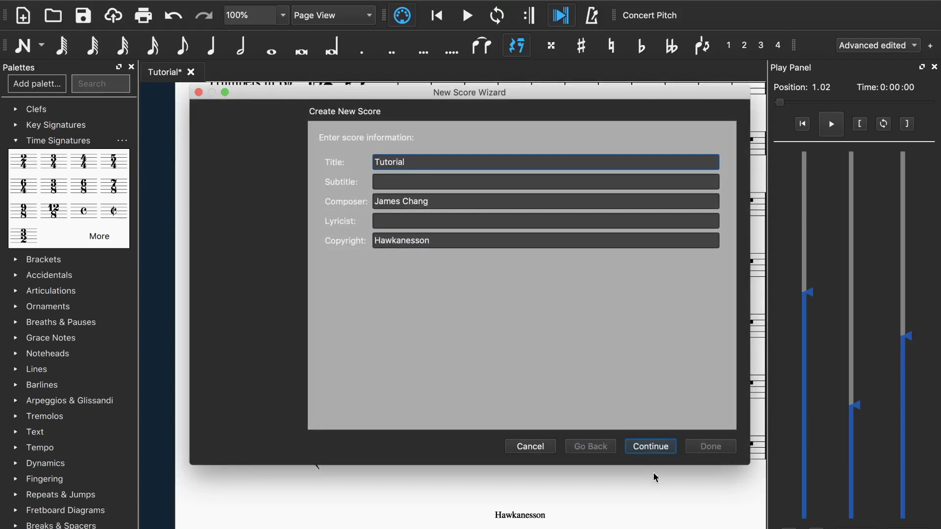
pyautogui.click(648, 448)
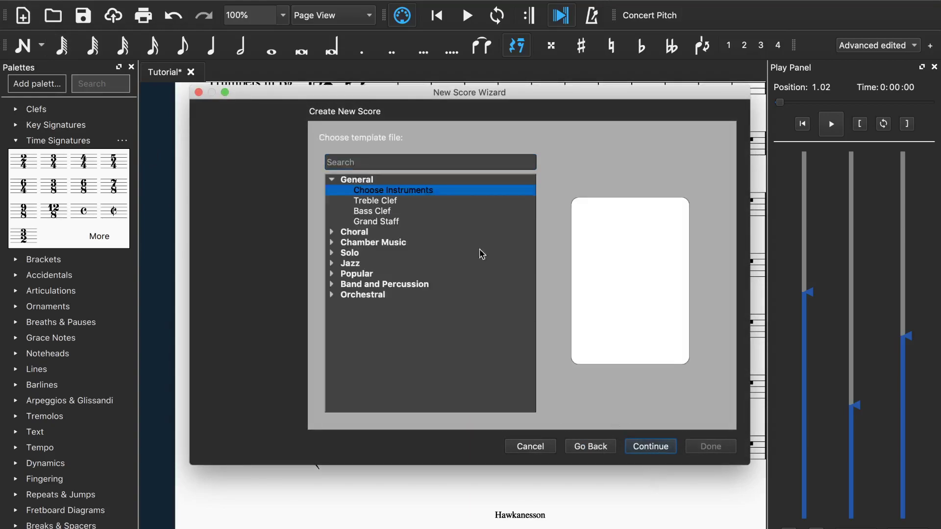
# Step: Create the score from the Classical Orchestra template with no sharps or flats, 120 BPM, 4/4 time and 32 measures
pyautogui.click(332, 295)
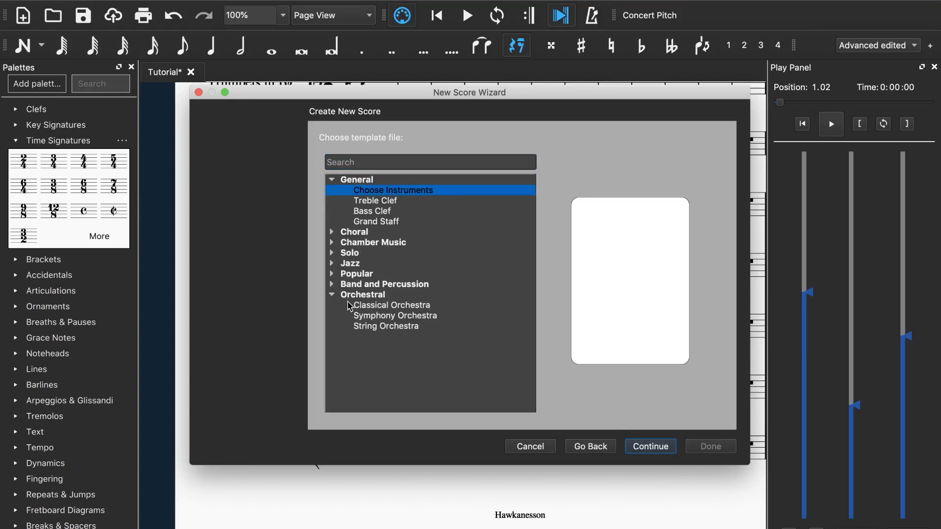
pyautogui.click(350, 307)
pyautogui.click(662, 447)
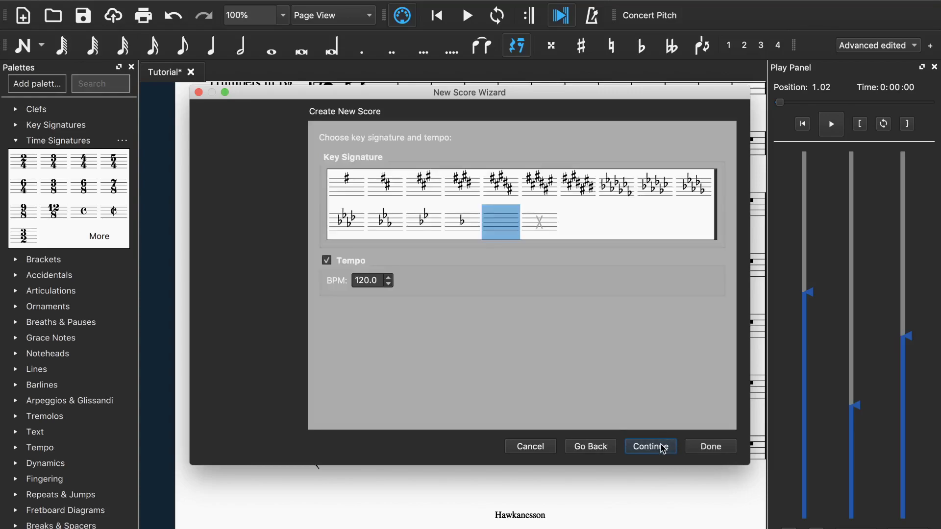
pyautogui.click(663, 447)
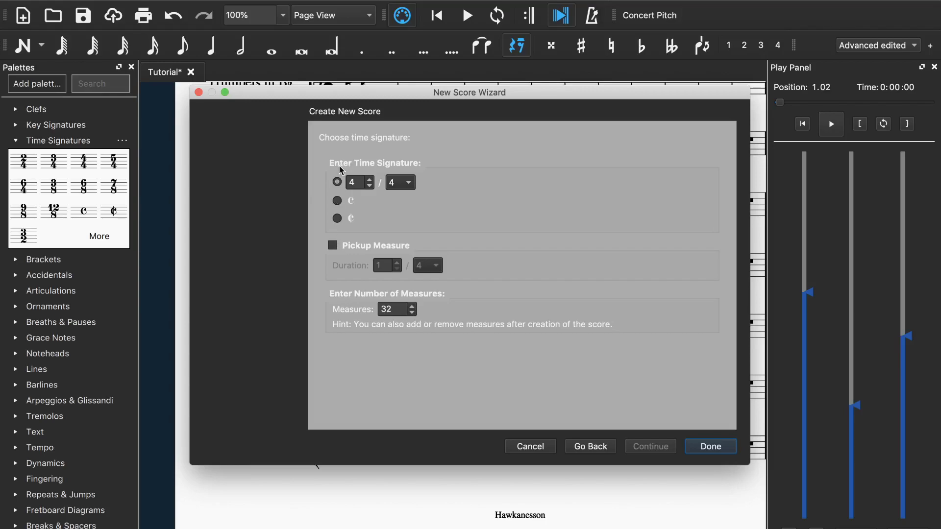
pyautogui.click(729, 446)
# Step: View the bracket types in the Brackets palette and compare them with the brackets grouping the orchestral staves
pyautogui.click(27, 142)
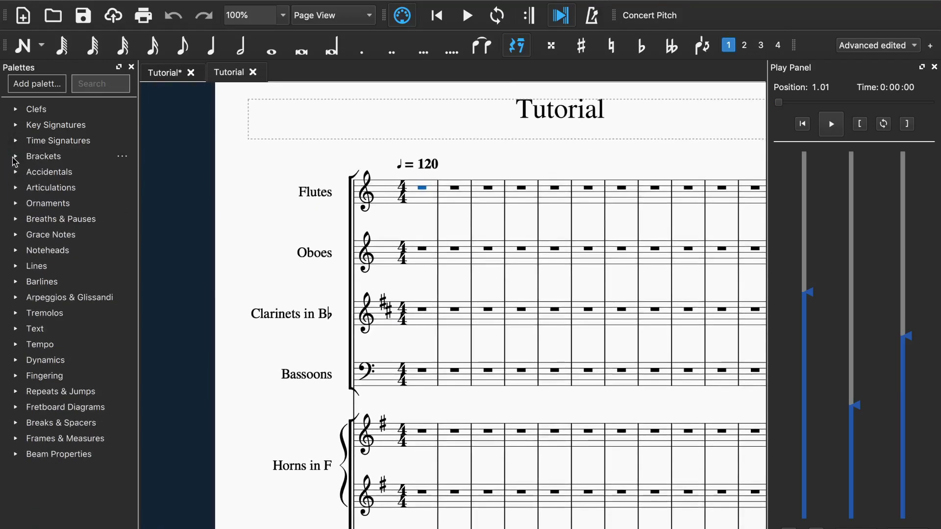
pyautogui.click(15, 156)
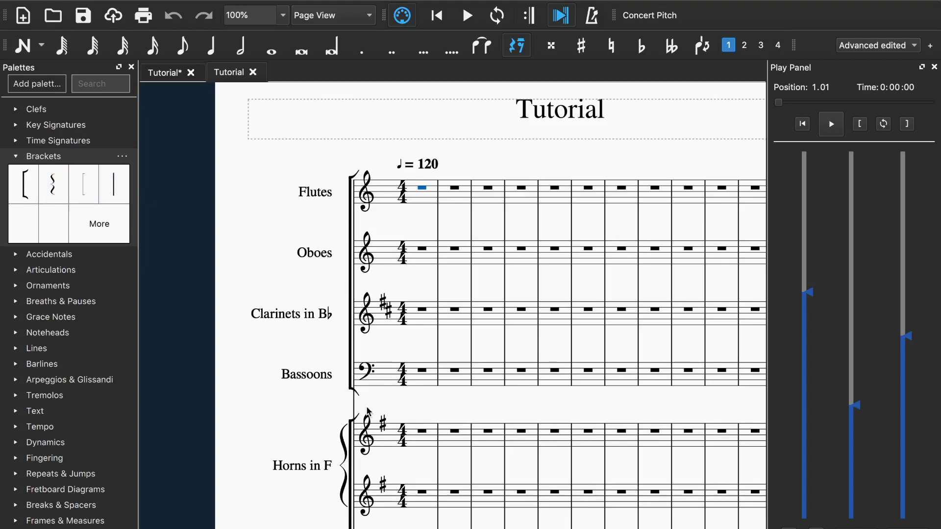
pyautogui.click(17, 157)
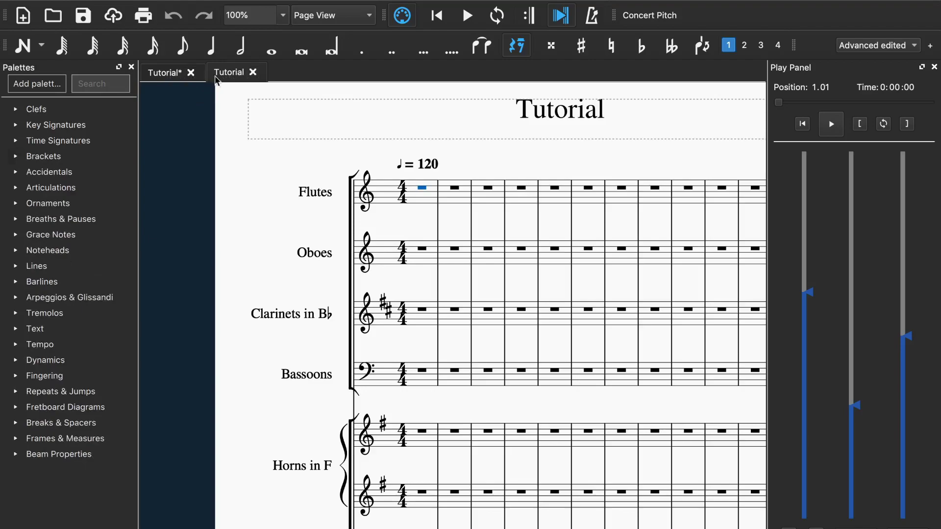
# Step: Close the newly created Tutorial score without saving it
pyautogui.click(253, 73)
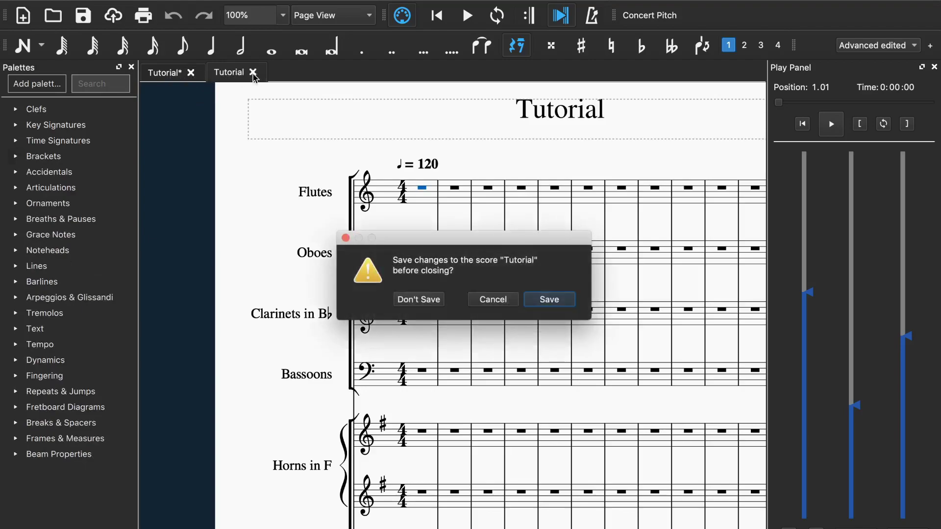
pyautogui.click(419, 299)
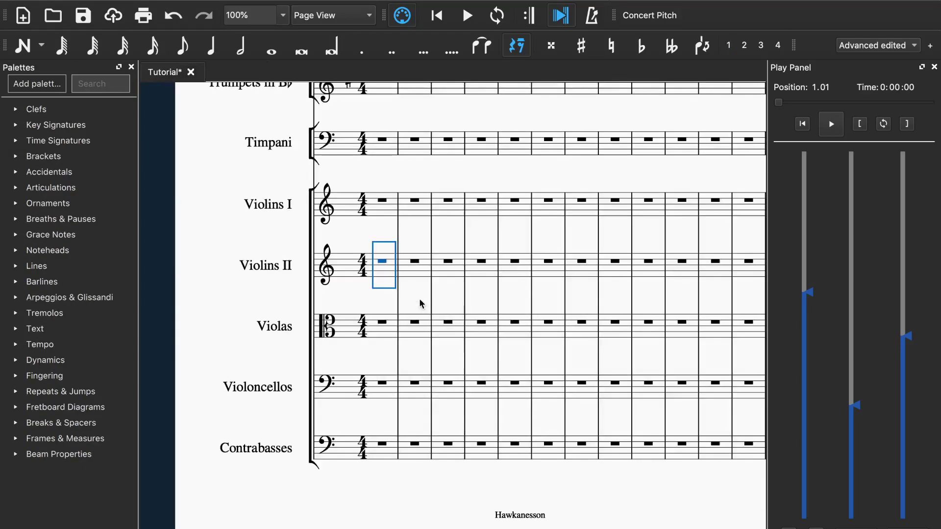
# Step: Look over the symbols in the Accidentals and Articulations palettes
pyautogui.click(17, 173)
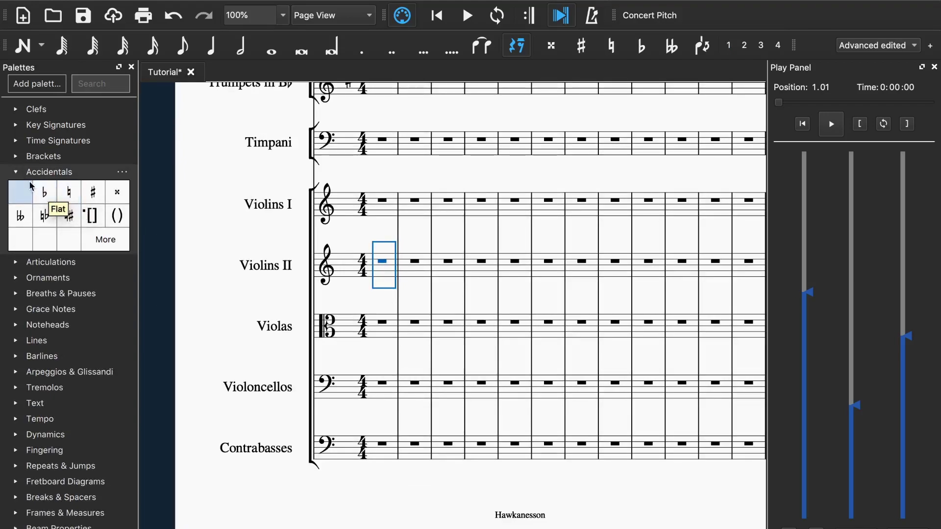
pyautogui.click(17, 172)
pyautogui.click(16, 188)
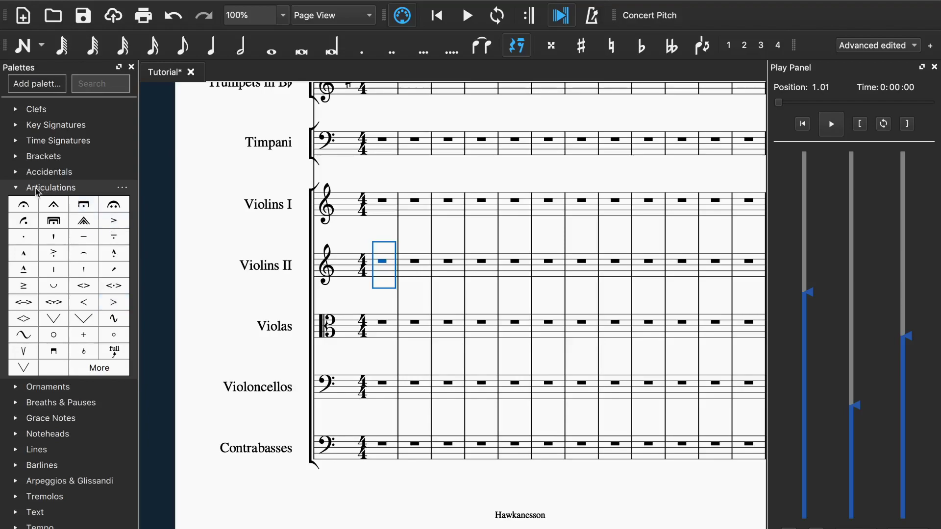
pyautogui.click(16, 188)
# Step: Enter a quarter note middle C in the first measure of Violins I and attach the first turn ornament to it
pyautogui.click(16, 203)
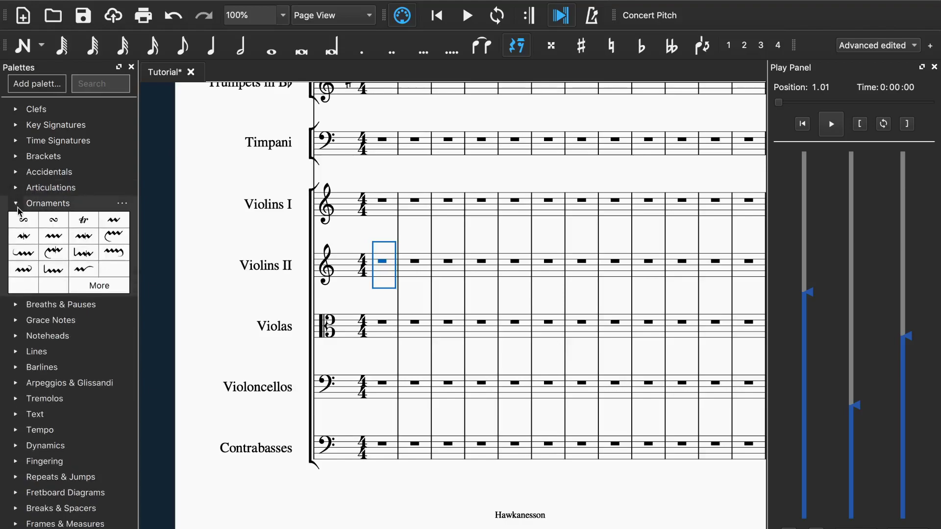
pyautogui.click(22, 45)
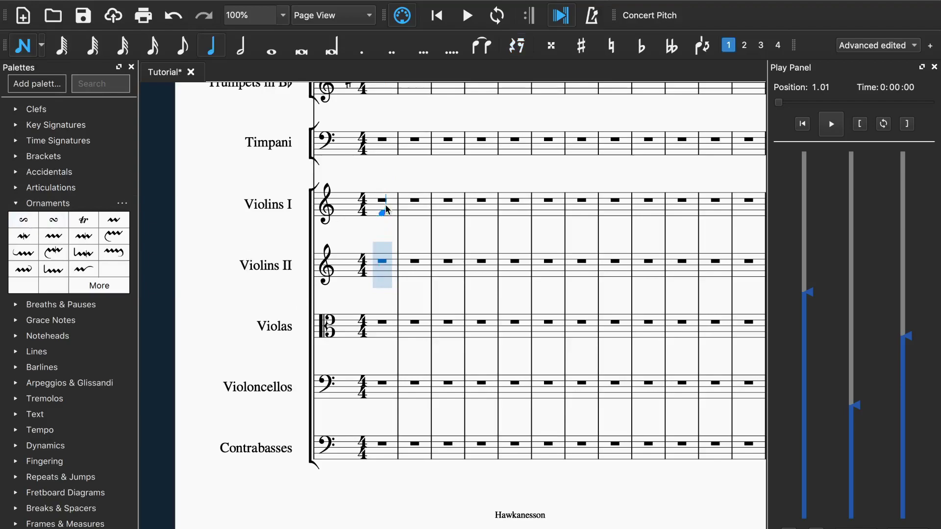
pyautogui.click(384, 221)
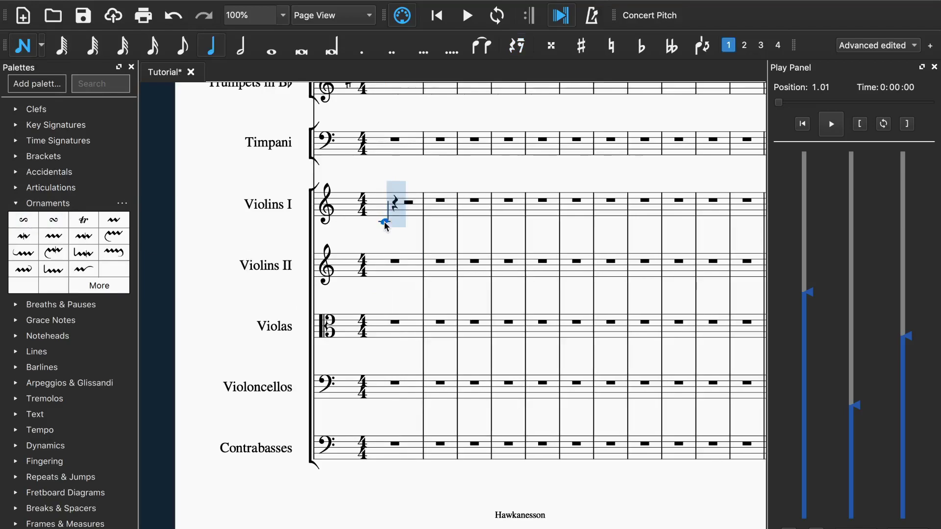
pyautogui.scroll(3, 405, 225)
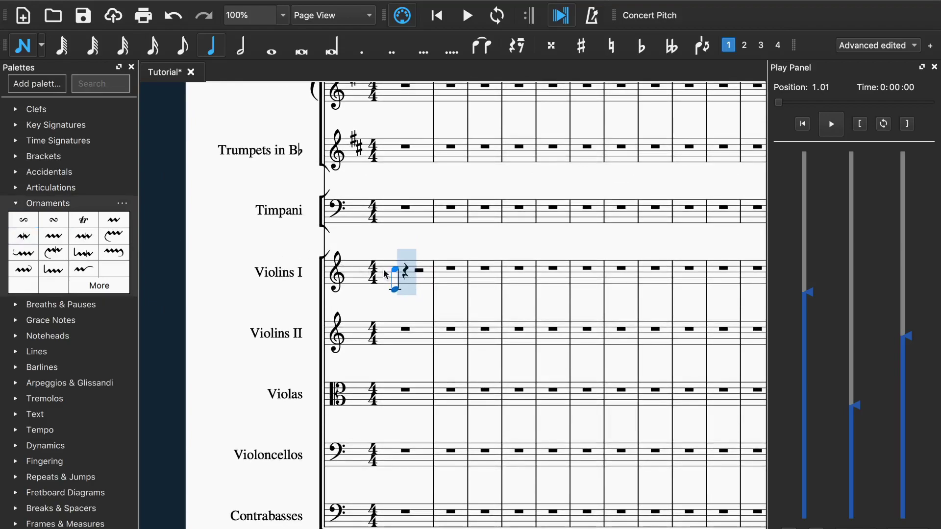
pyautogui.moveTo(23, 221); pyautogui.dragTo(396, 290)
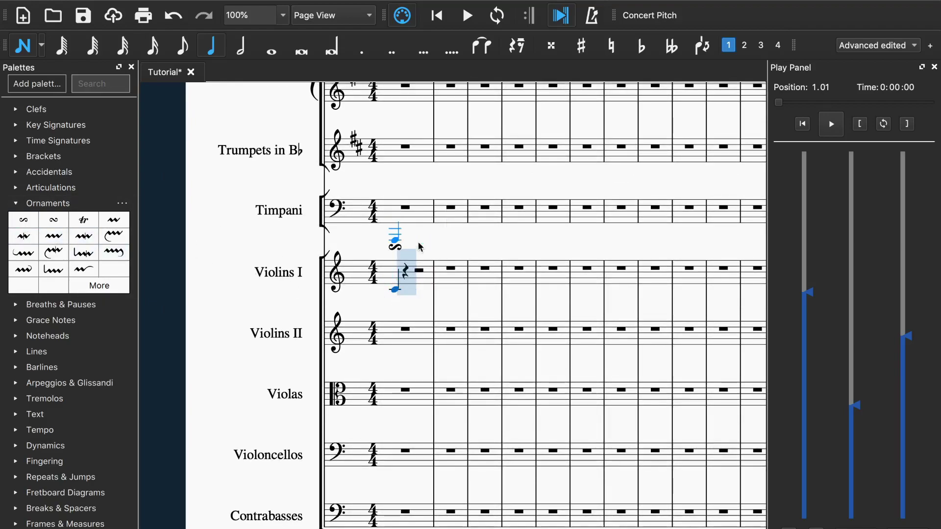
# Step: Delete the ornament and the quarter note from Violins I, restore the full-measure rest, and collapse the Ornaments palette
pyautogui.click(22, 49)
pyautogui.click(392, 248)
pyautogui.press('Delete')
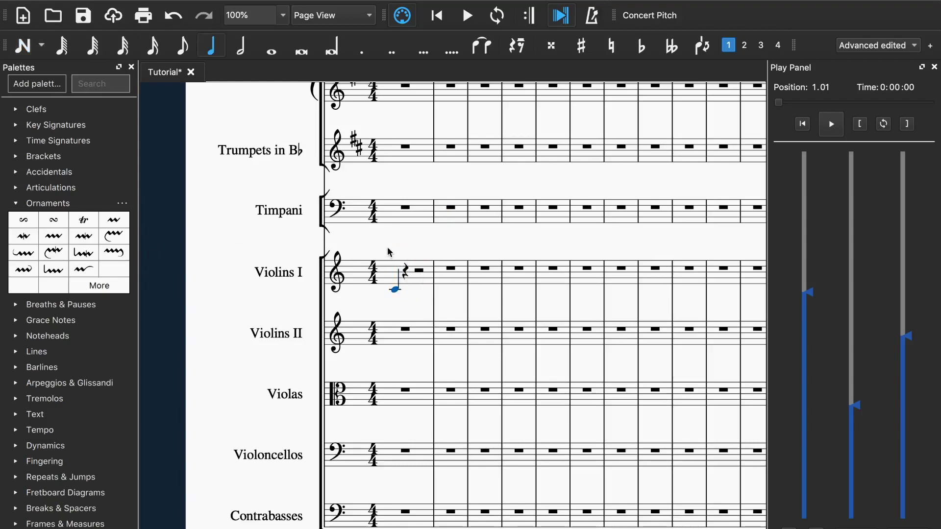
pyautogui.click(13, 225)
pyautogui.press('Delete')
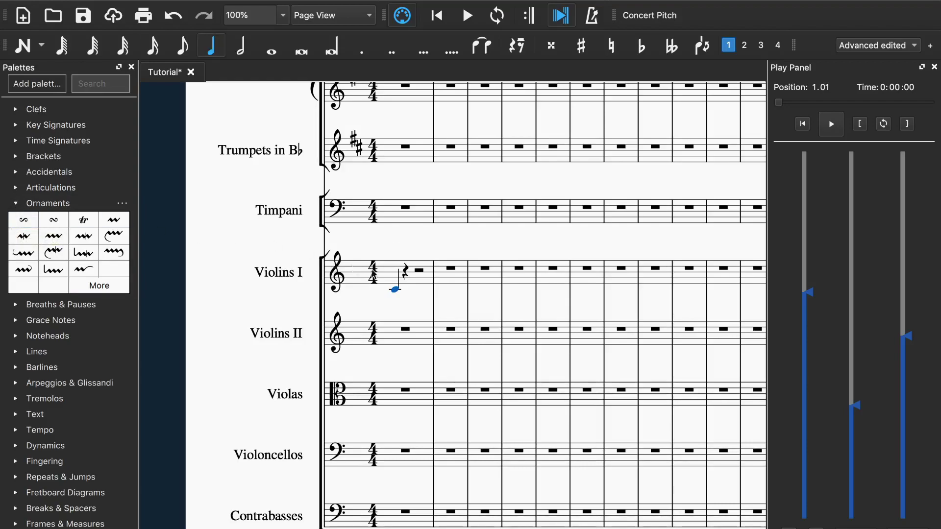
pyautogui.press('Delete')
pyautogui.click(416, 276)
pyautogui.press('Delete')
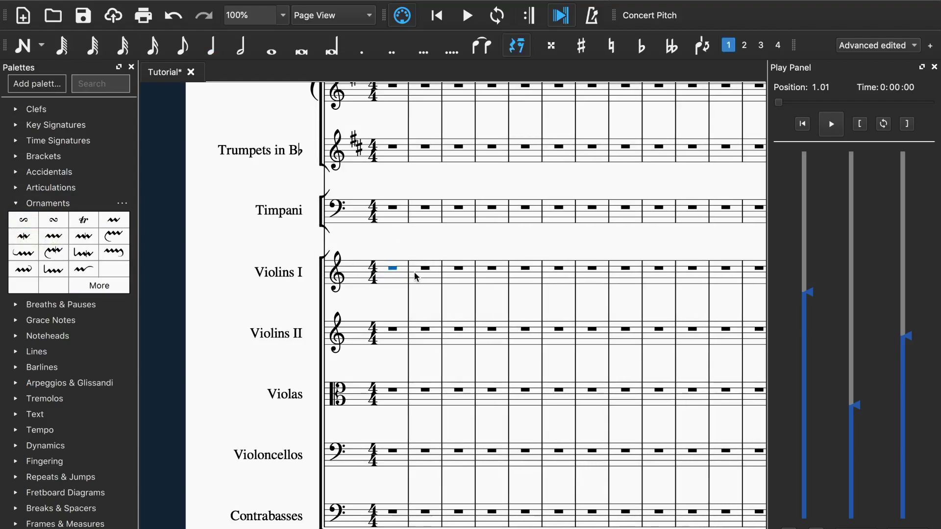
pyautogui.click(16, 203)
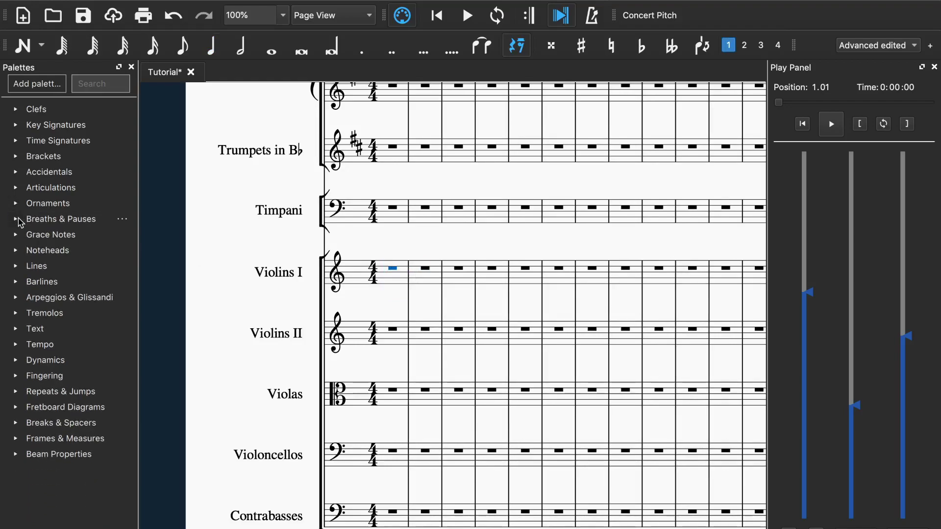
# Step: Look over the symbols in the Breaths & Pauses, Grace Notes and Noteheads palettes, collapsing each one after viewing
pyautogui.click(16, 219)
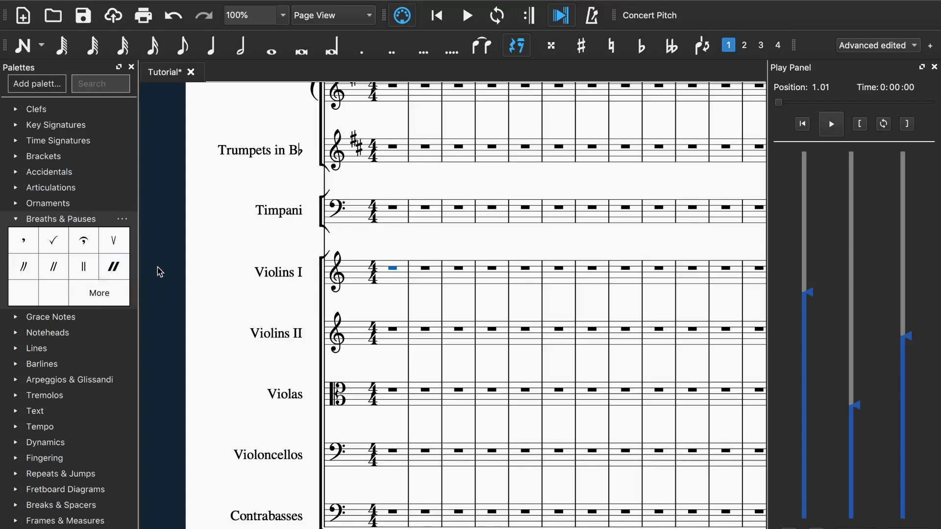
pyautogui.click(15, 221)
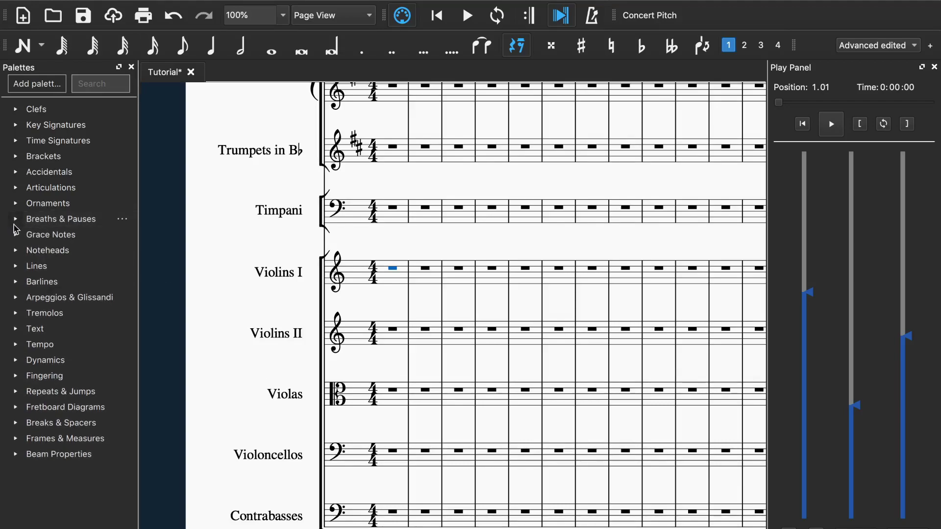
pyautogui.click(15, 235)
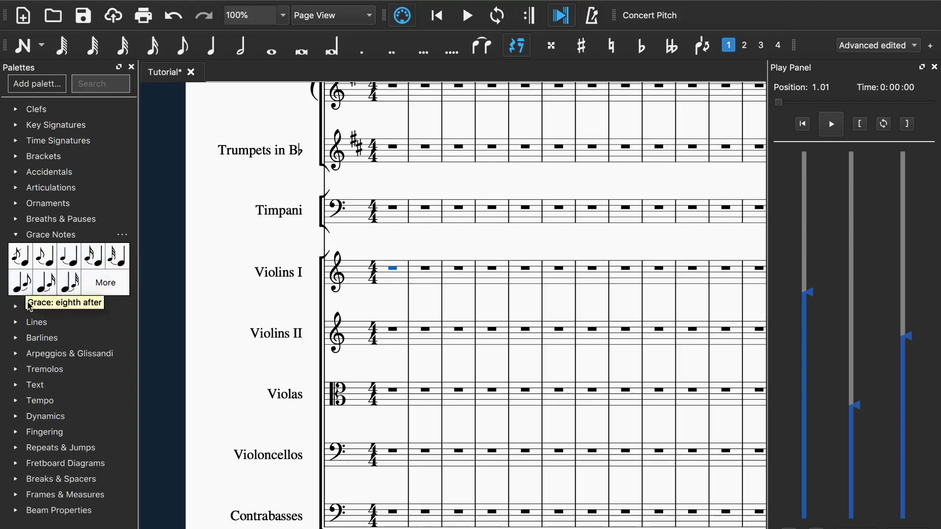
pyautogui.click(19, 237)
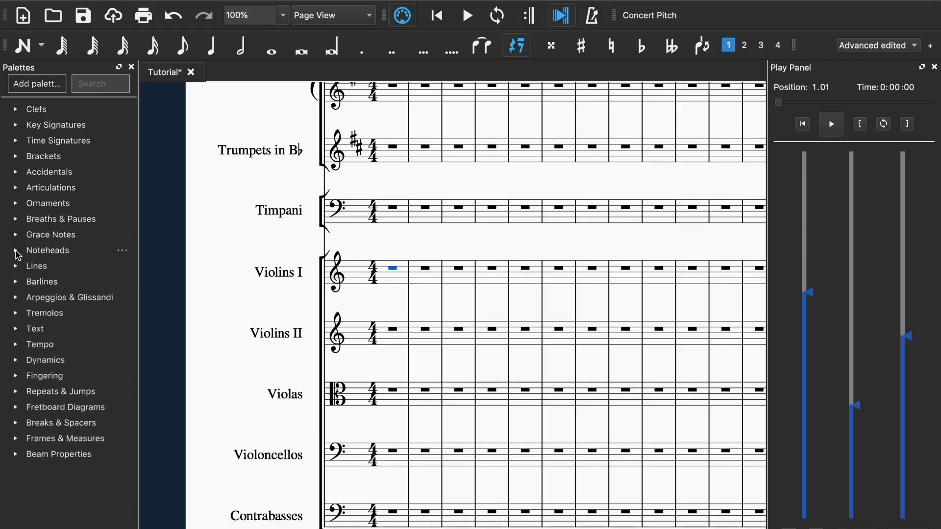
pyautogui.click(17, 252)
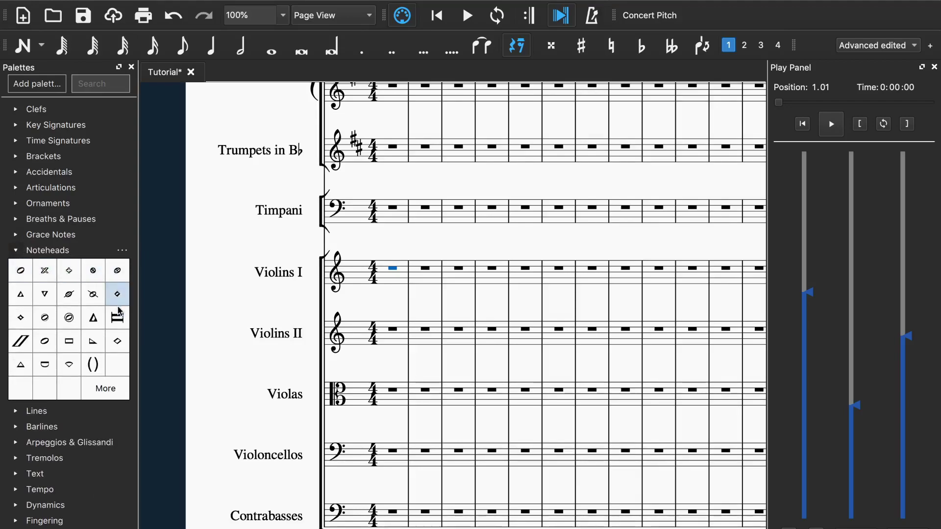
pyautogui.click(17, 254)
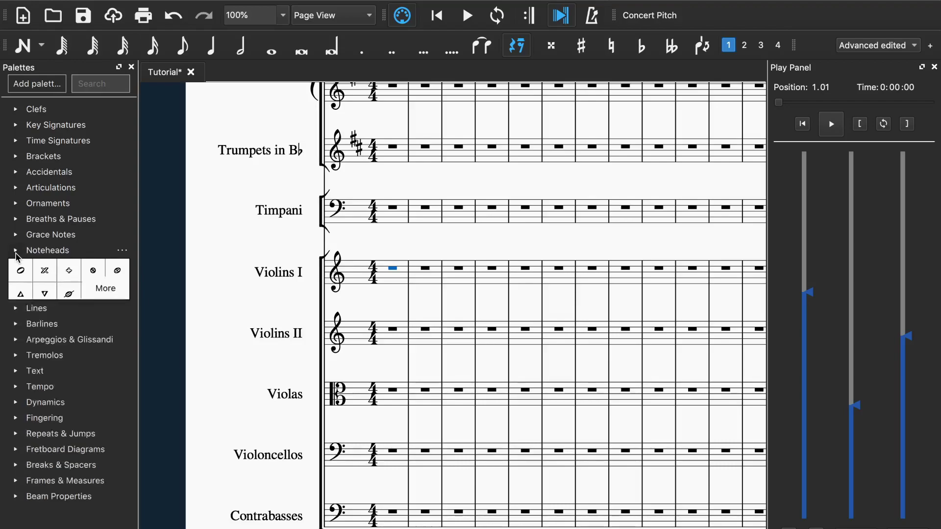
# Step: Examine the full set of line elements in the Lines palette, from slurs and hairpins to palm mute, and collapse it
pyautogui.click(17, 269)
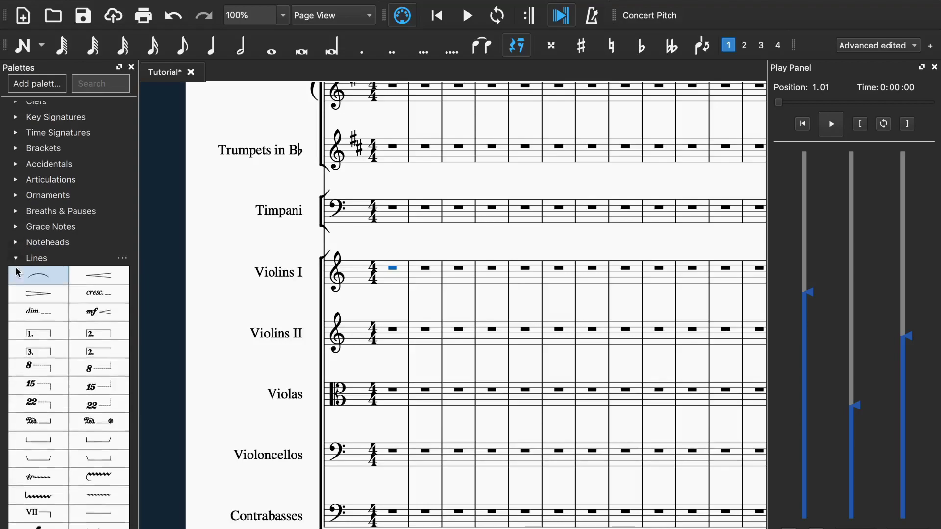
pyautogui.scroll(-1, 17, 269)
pyautogui.scroll(-8, 28, 273)
pyautogui.scroll(5, 38, 306)
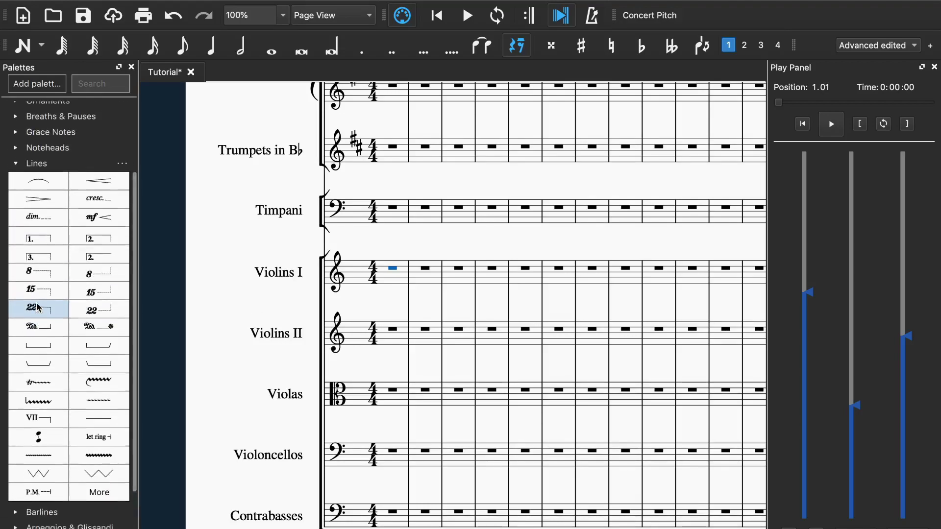
pyautogui.click(16, 166)
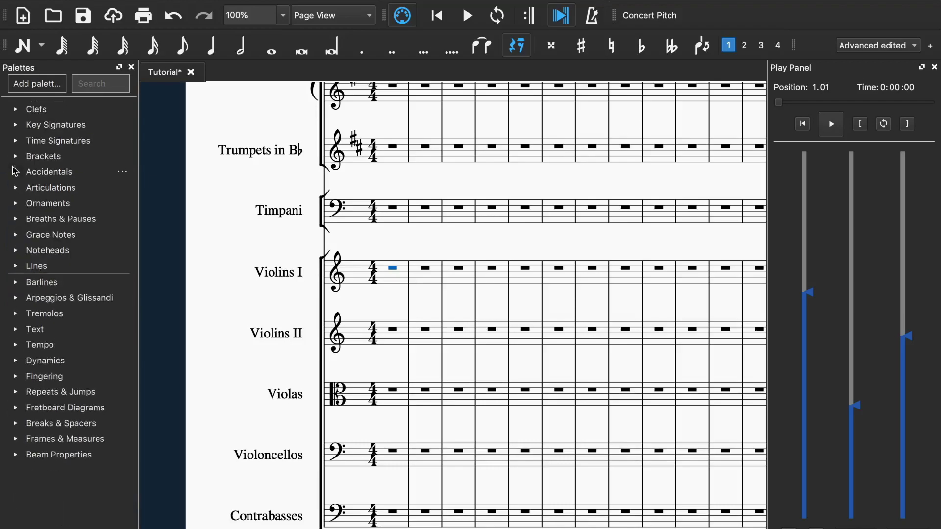
pyautogui.click(16, 265)
pyautogui.scroll(-4, 18, 269)
pyautogui.scroll(2, 111, 190)
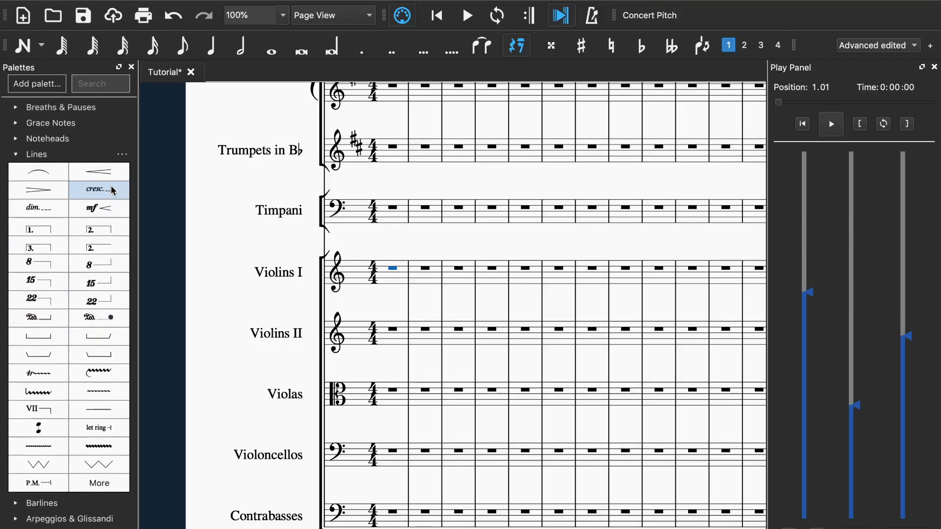
pyautogui.click(15, 156)
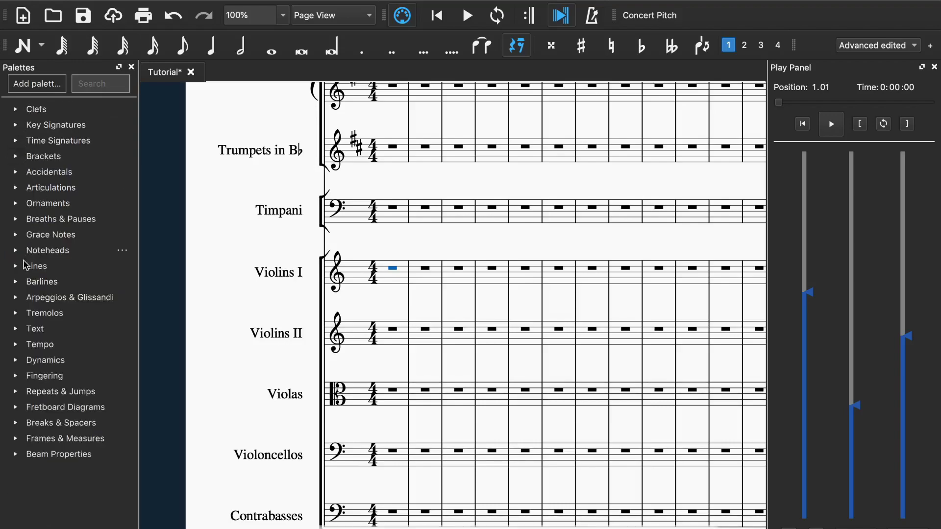
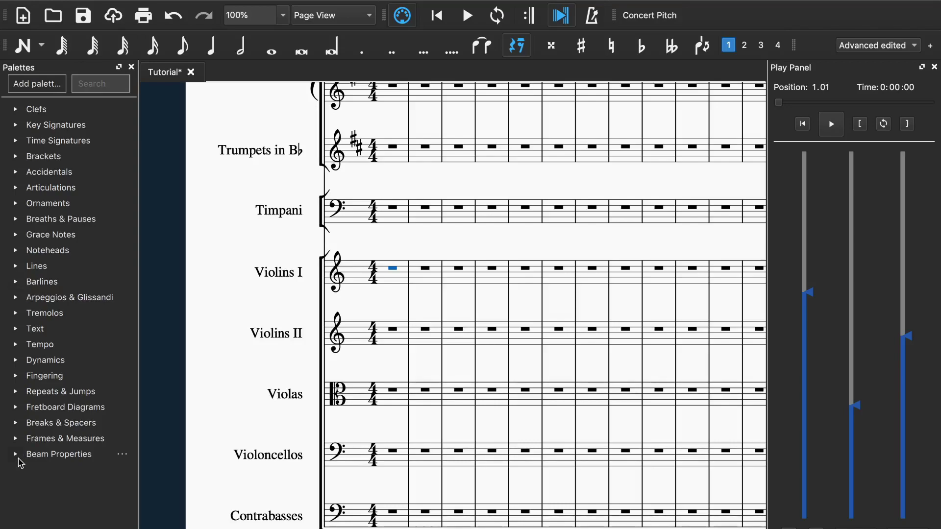
# Step: Open the Master Palette and browse through the subcategories of its Symbols category
pyautogui.moveTo(300, 5)
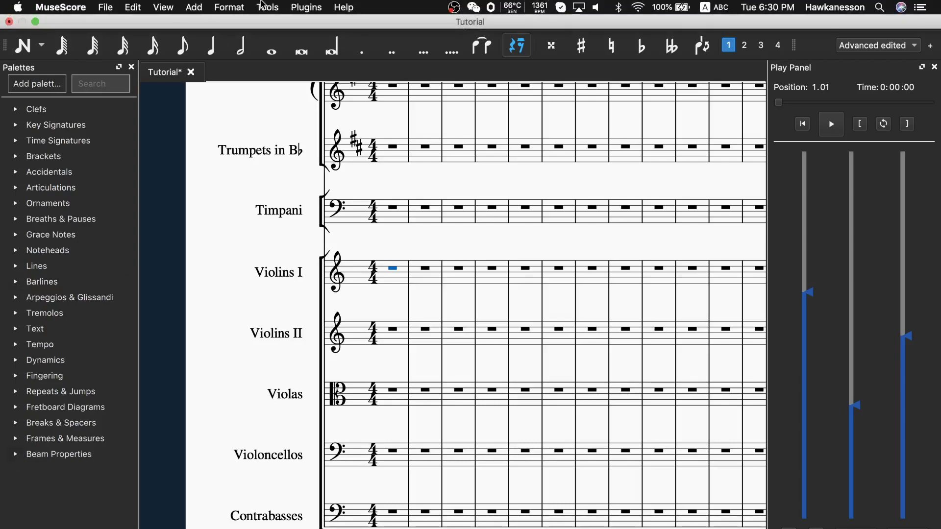
pyautogui.click(194, 7)
pyautogui.moveTo(163, 7)
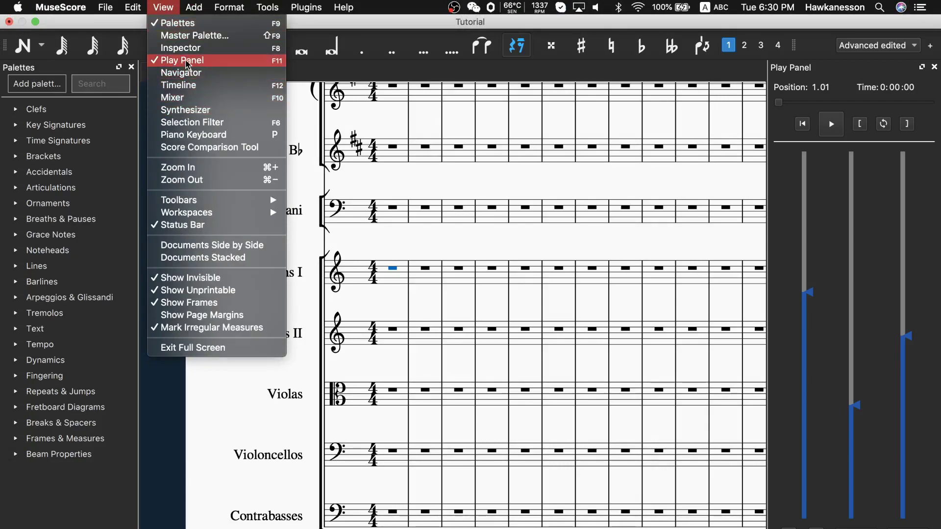
pyautogui.click(186, 38)
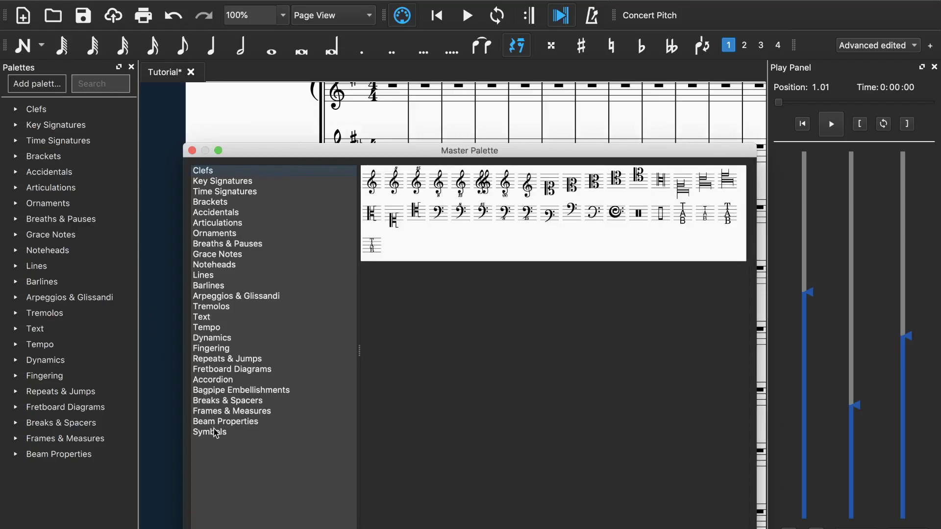
pyautogui.click(214, 433)
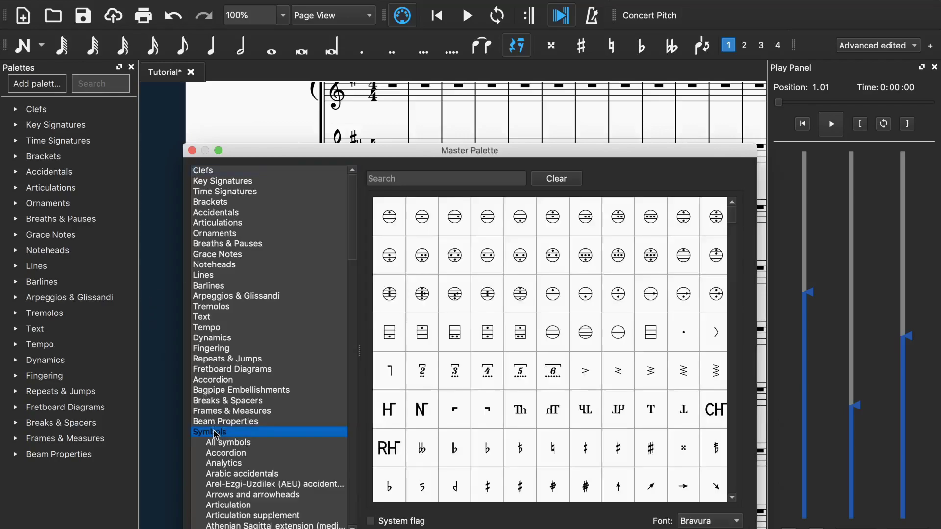
pyautogui.scroll(-10, 240, 363)
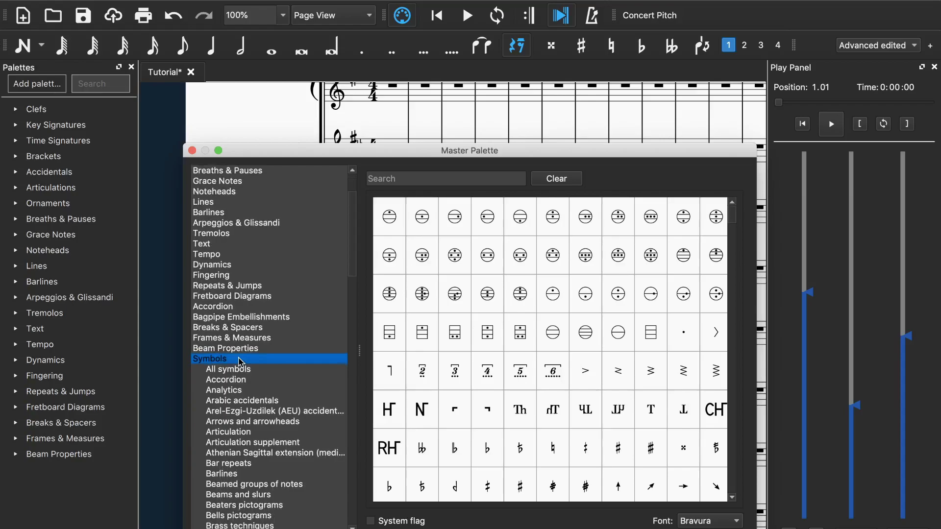
pyautogui.scroll(-15, 226, 363)
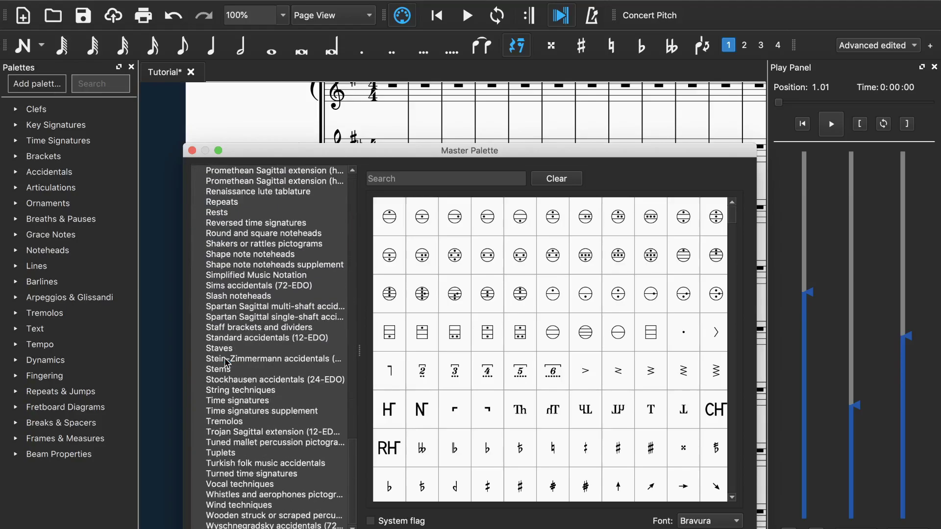
pyautogui.scroll(20, 226, 363)
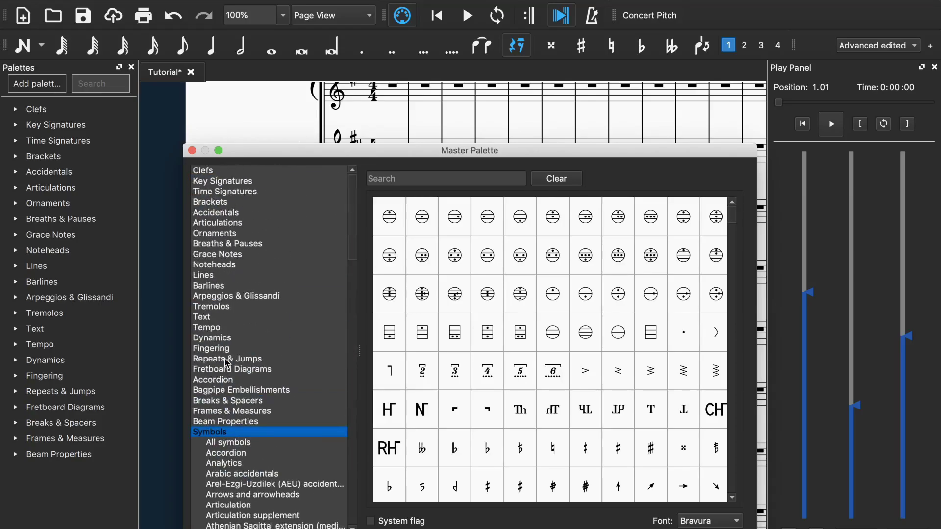
# Step: Collapse the Symbols category and close the Master Palette from its Clefs page
pyautogui.click(217, 442)
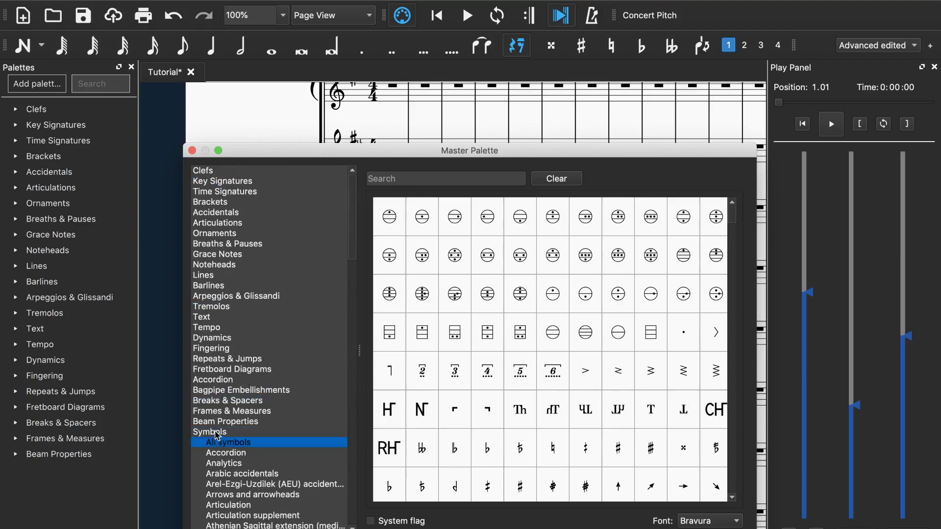
pyautogui.doubleClick(216, 433)
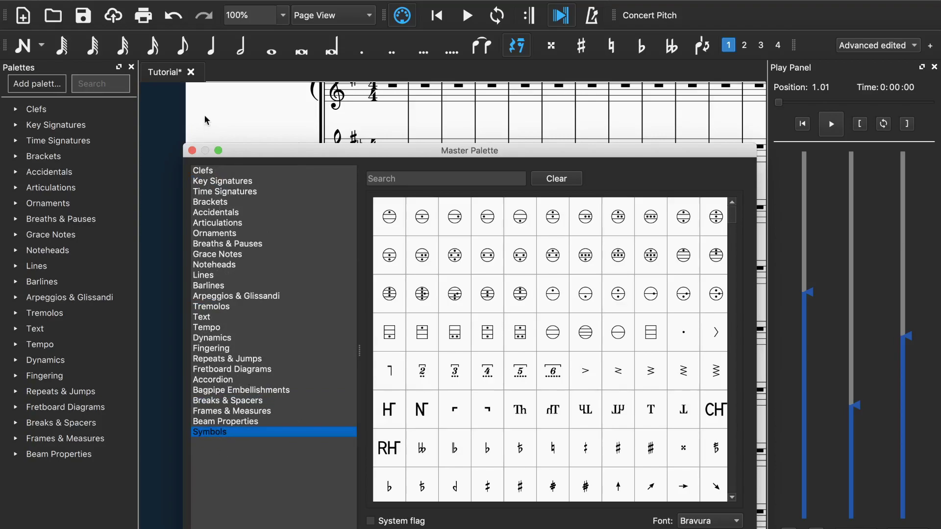
pyautogui.click(194, 170)
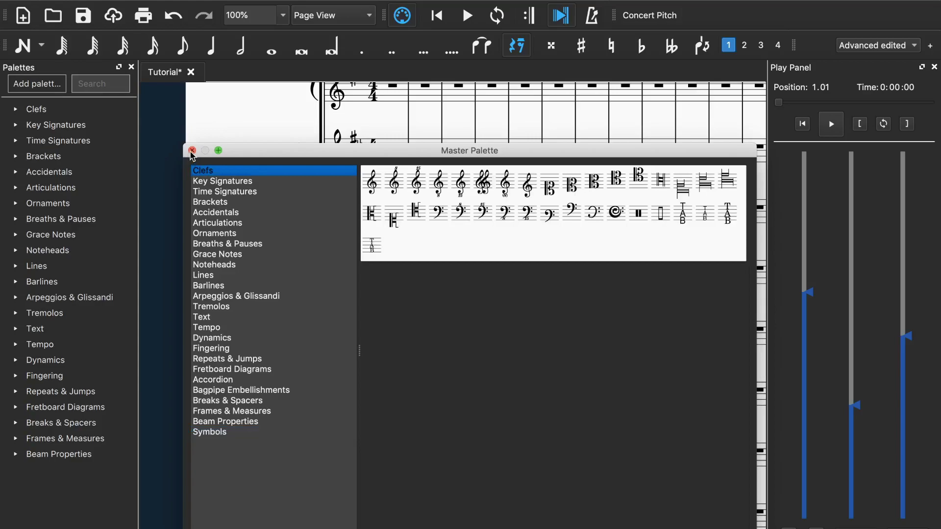
pyautogui.click(191, 151)
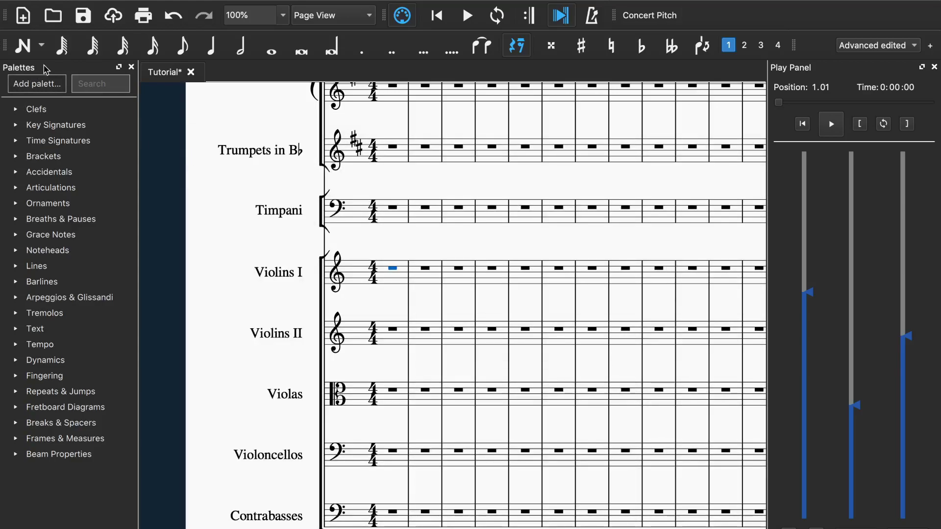